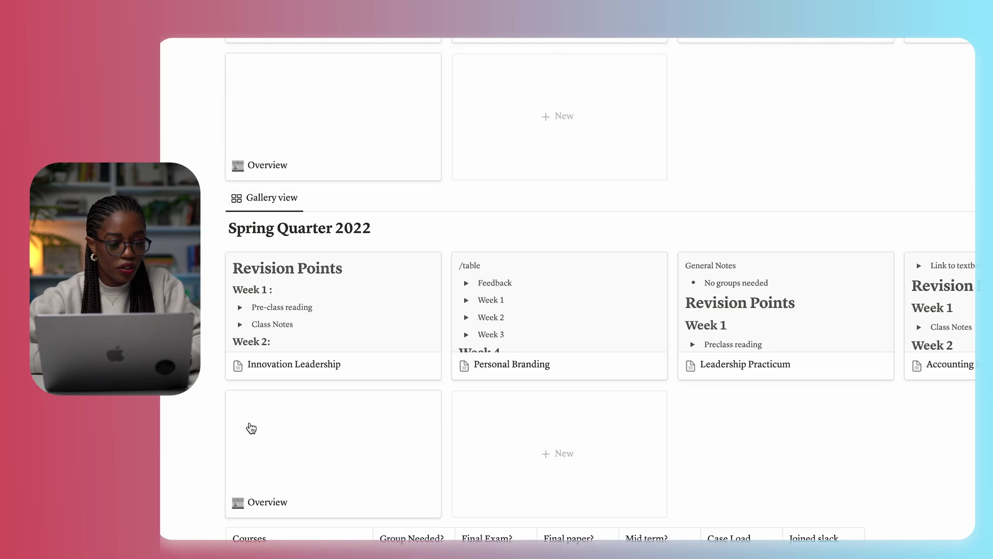
{"action": "scroll", "coordinate": [252, 428], "scroll_direction": "up", "scroll_amount": 2}
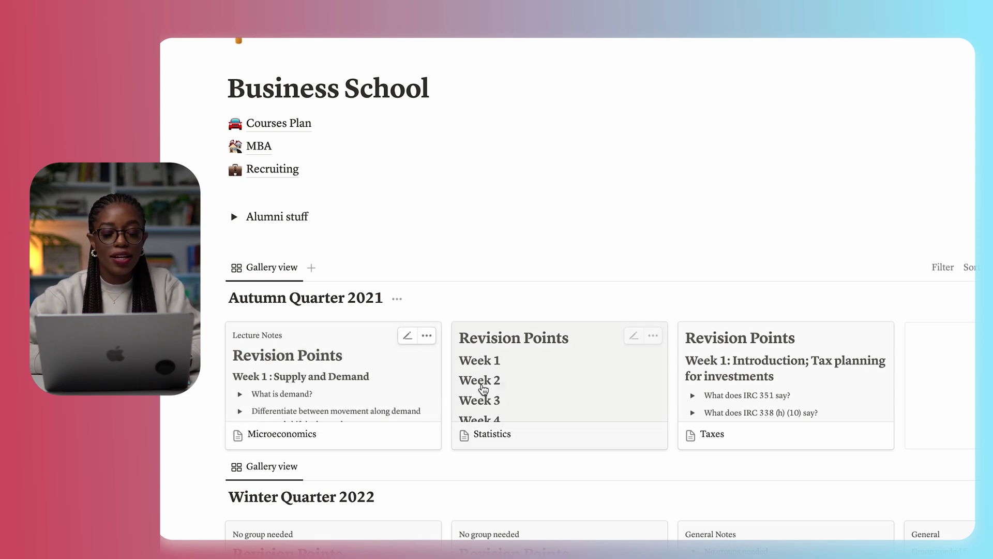
Open the Microeconomics card (course ref 33001) from the Autumn Quarter 2021 gallery in side peek
{"action": "left_click", "coordinate": [300, 398]}
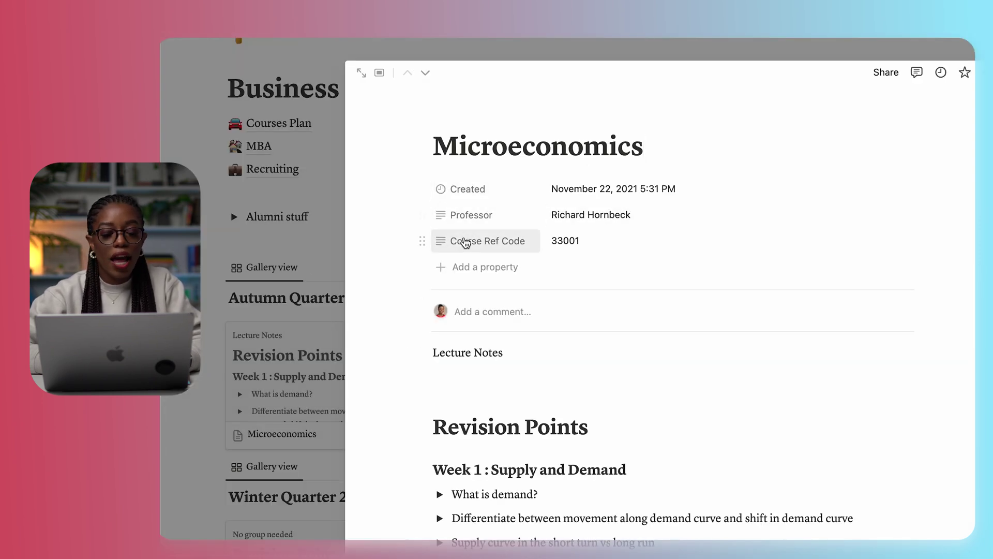
{"action": "scroll", "coordinate": [567, 257], "scroll_direction": "down", "scroll_amount": 2}
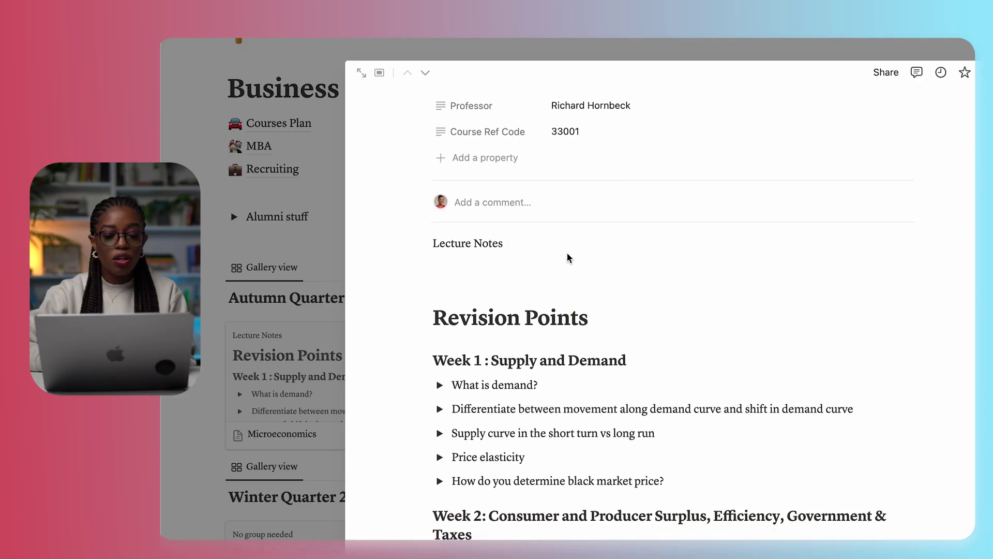
Show and hide the 'What is demand?' answer toggle twice in the Revision Points
{"action": "scroll", "coordinate": [567, 257], "scroll_direction": "down", "scroll_amount": 1}
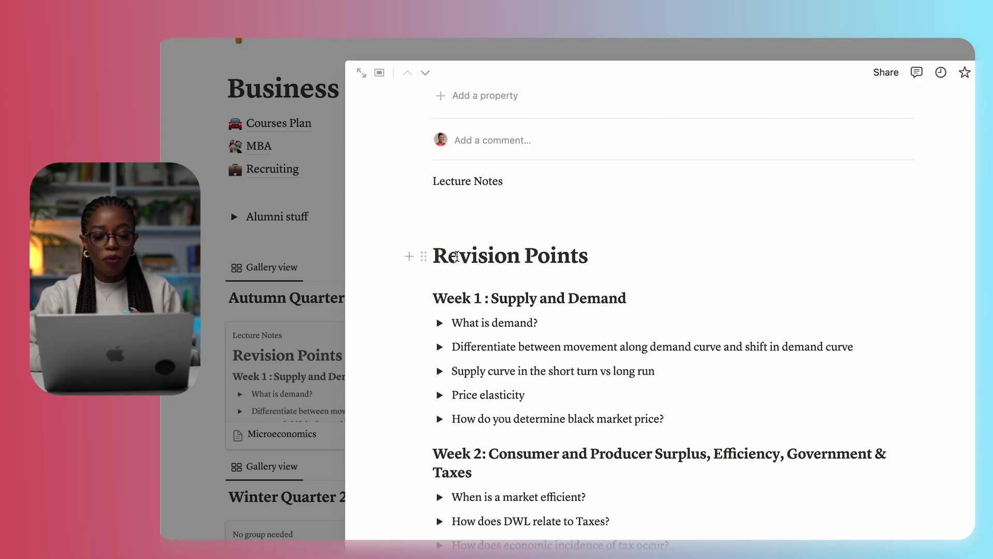
{"action": "scroll", "coordinate": [456, 256], "scroll_direction": "down", "scroll_amount": 20}
{"action": "scroll", "coordinate": [457, 256], "scroll_direction": "up", "scroll_amount": 20}
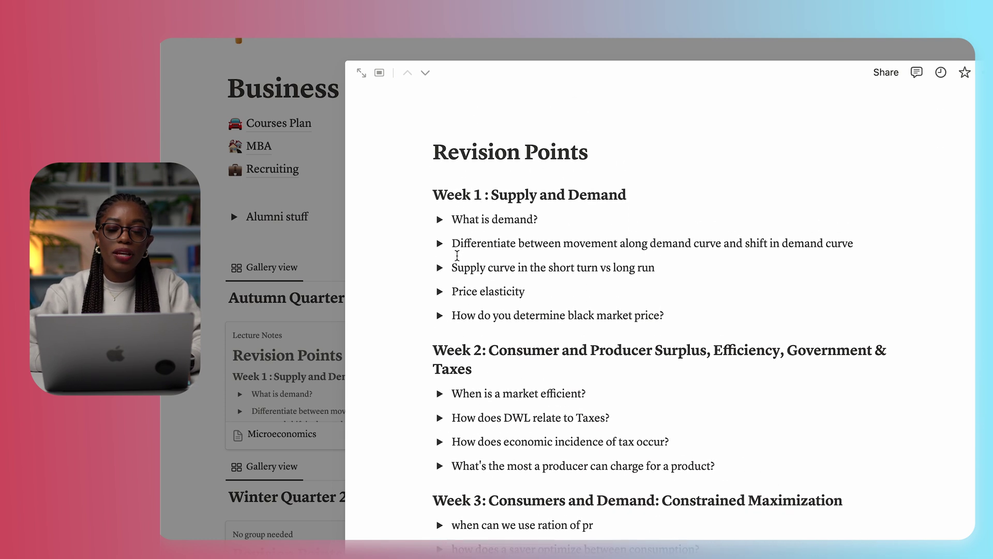
{"action": "scroll", "coordinate": [456, 256], "scroll_direction": "up", "scroll_amount": 1}
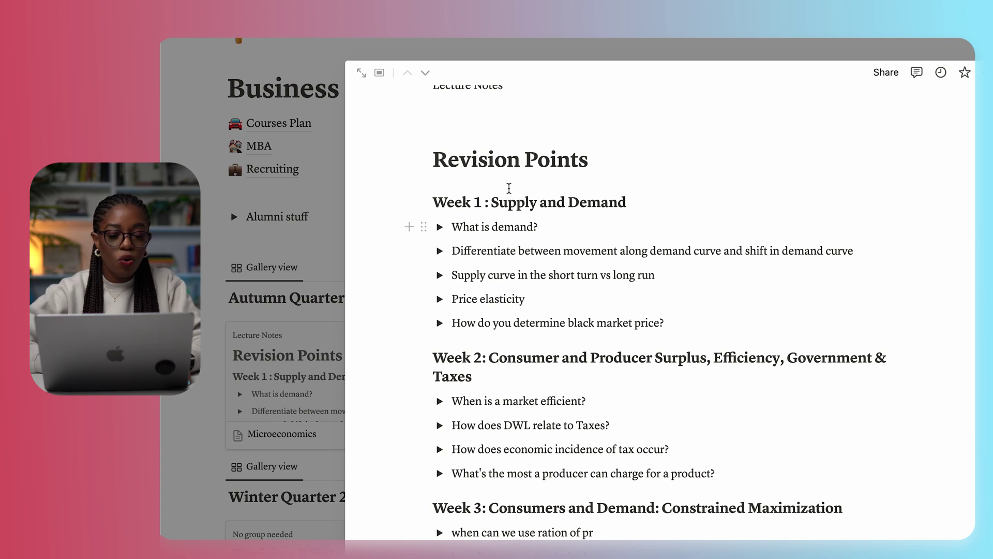
{"action": "left_click", "coordinate": [439, 228]}
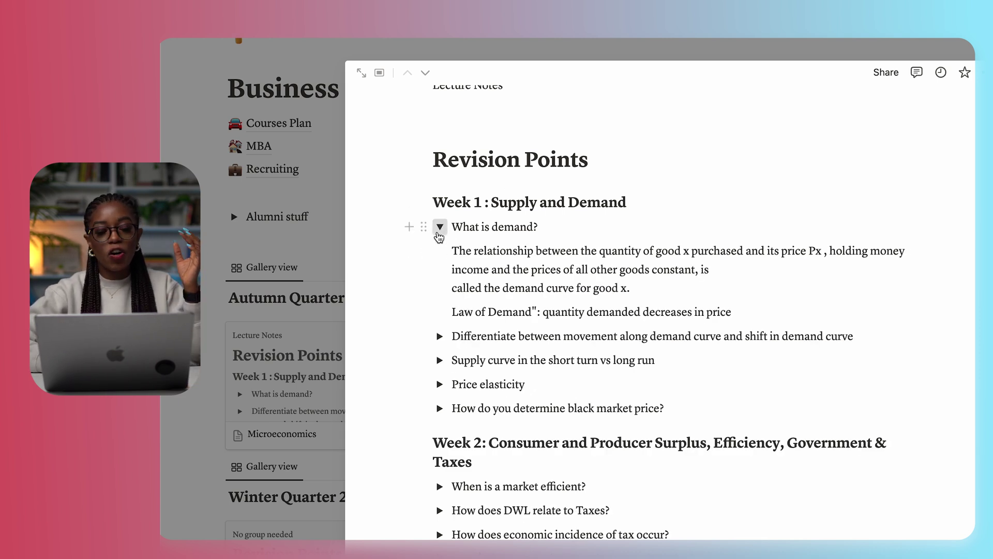
{"action": "left_click", "coordinate": [439, 227]}
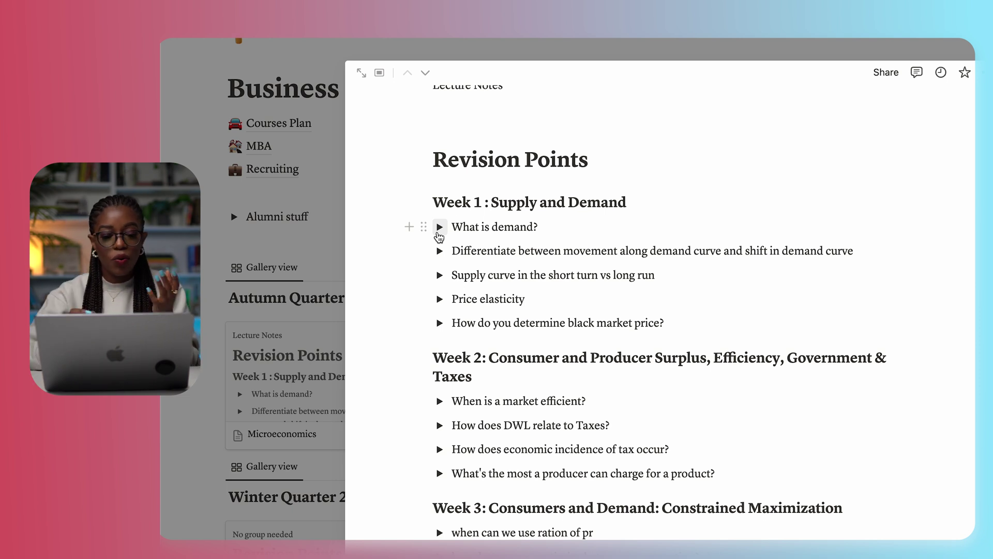
{"action": "left_click", "coordinate": [439, 227]}
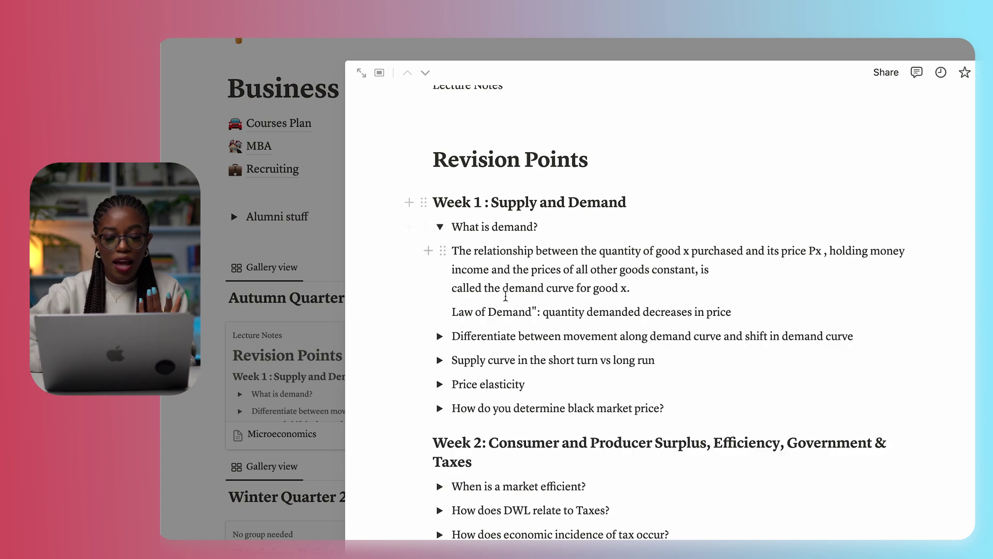
{"action": "left_click", "coordinate": [439, 228]}
Show and hide the demand curve question's answers, then scroll down the page
{"action": "left_click", "coordinate": [439, 250]}
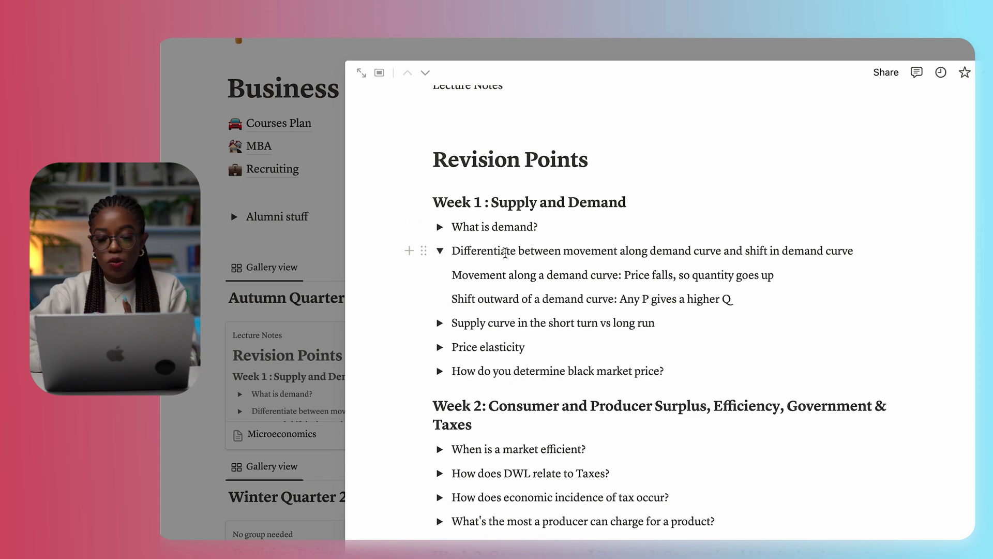
{"action": "left_click", "coordinate": [439, 251]}
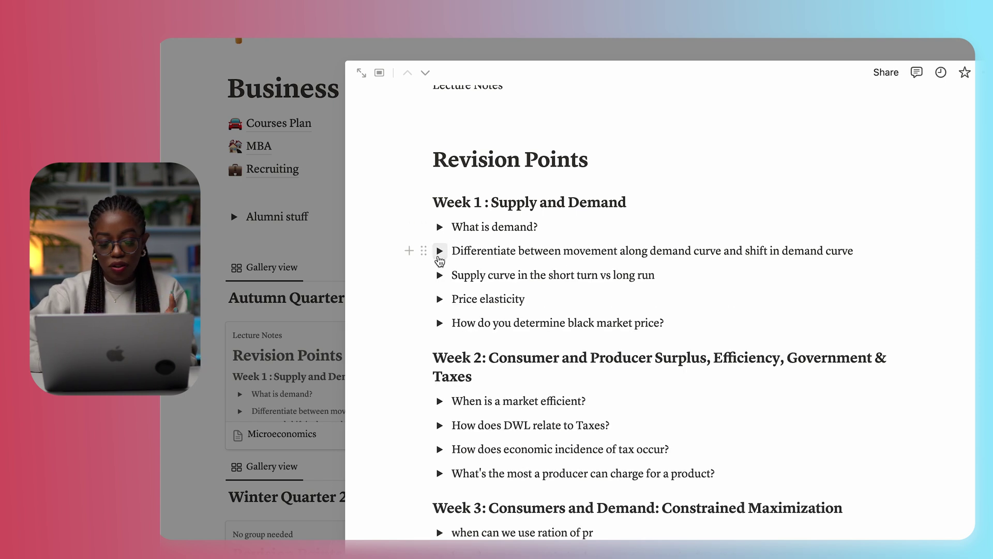
{"action": "scroll", "coordinate": [465, 311], "scroll_direction": "down", "scroll_amount": 15}
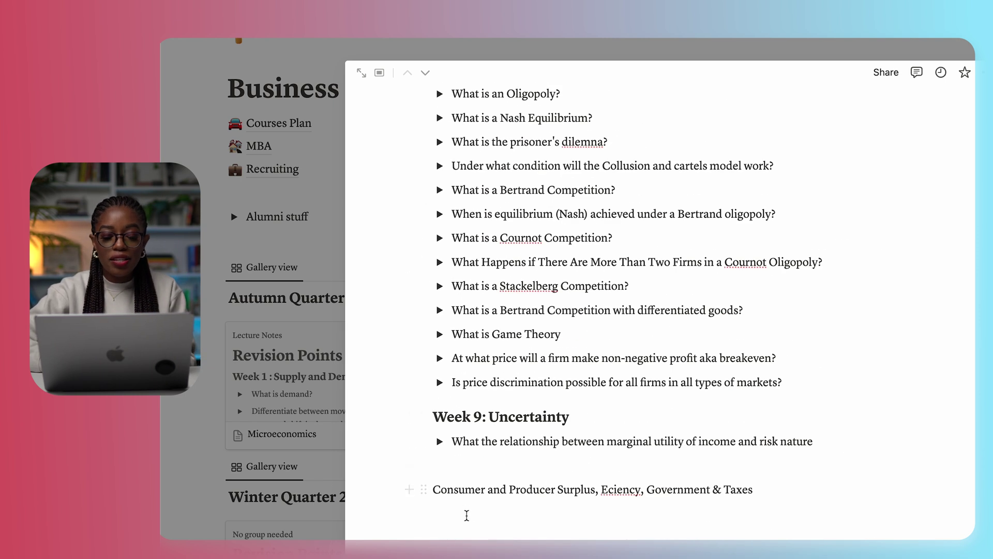
Add a large 'Week 10: Test' heading after the last revision note
{"action": "key", "text": "Return"}
{"action": "key", "text": "Return"}
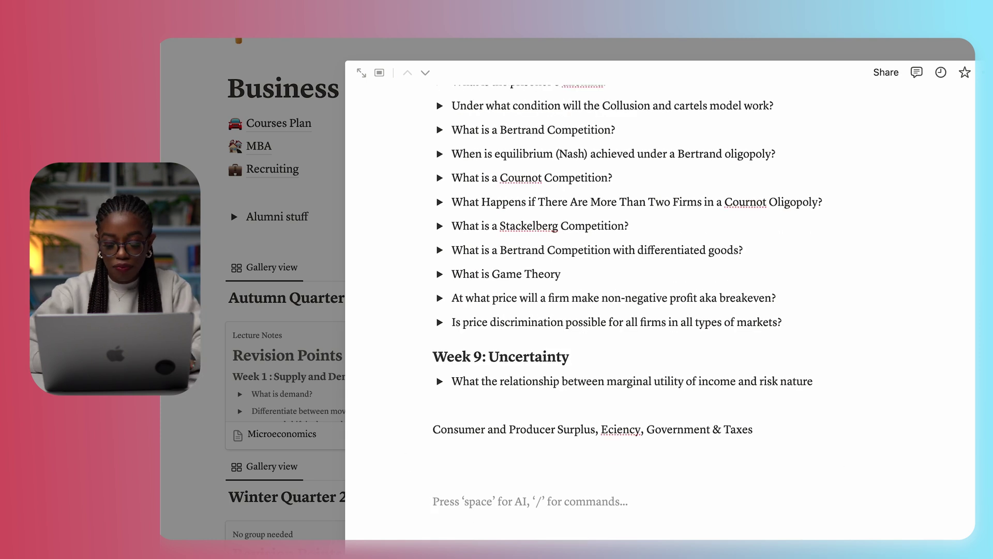
{"action": "type", "text": "/hea"}
{"action": "key", "text": "Return"}
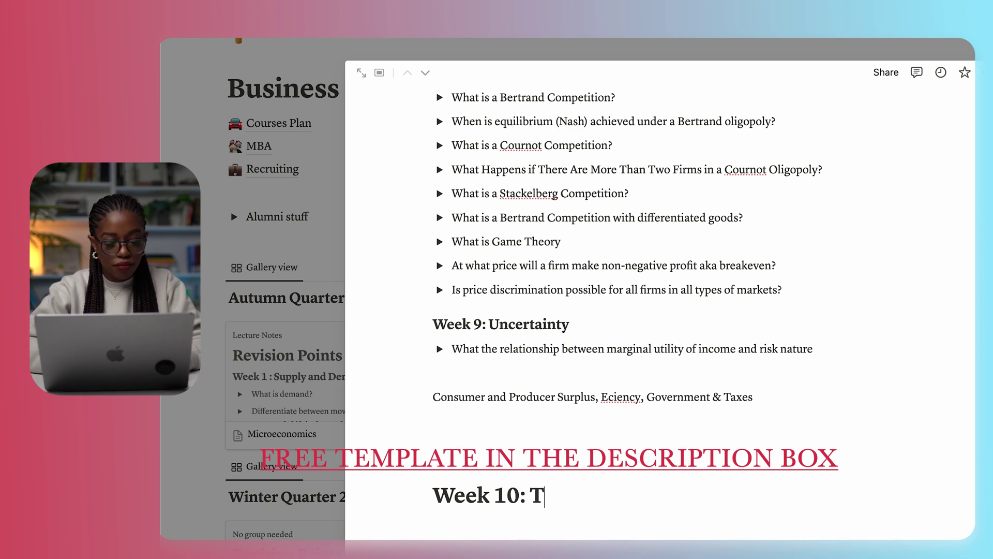
Add toggles 'What is Notion' and 'Notion is useful for what?' under the heading
{"action": "key", "text": "Return"}
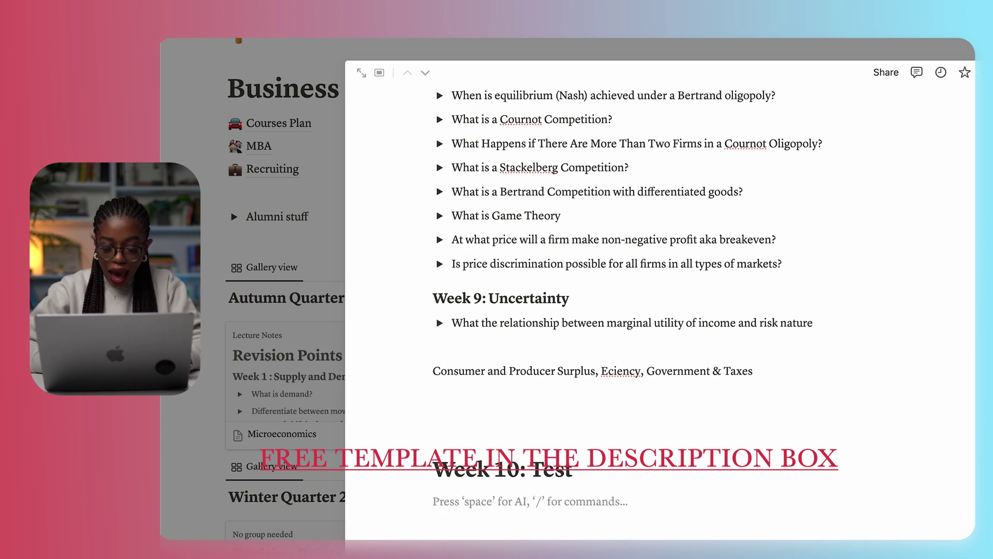
{"action": "type", "text": "/tog"}
{"action": "key", "text": "Return"}
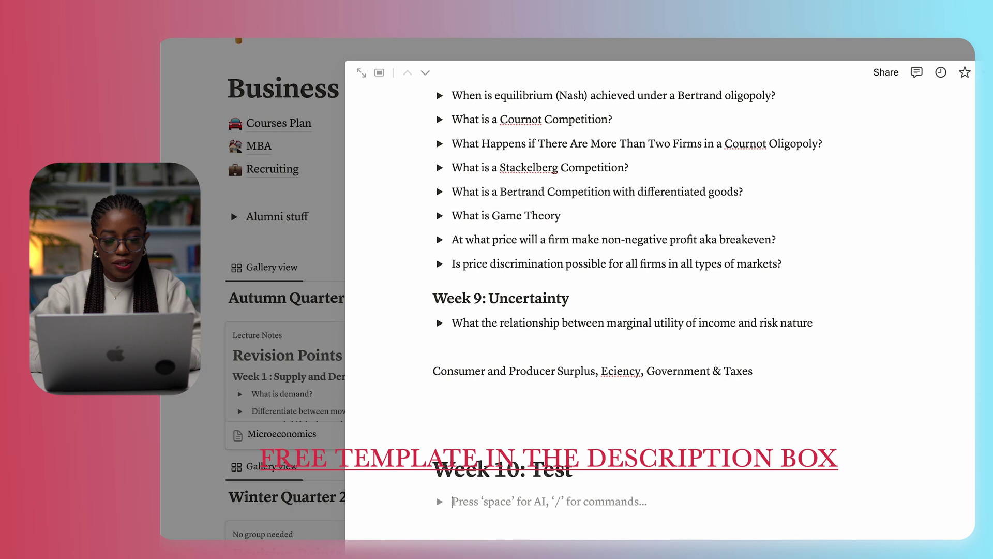
{"action": "type", "text": "Wha"}
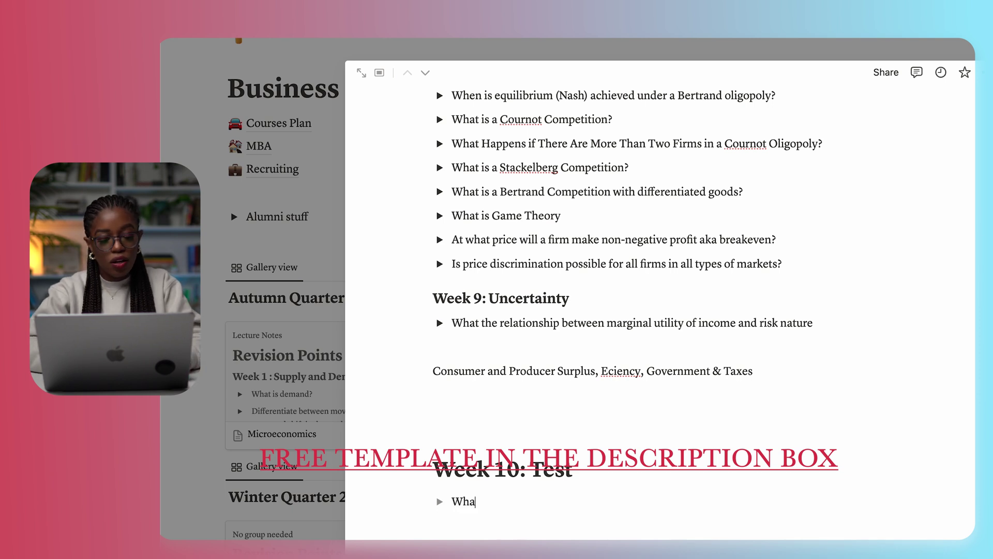
{"action": "type", "text": "t is Notion"}
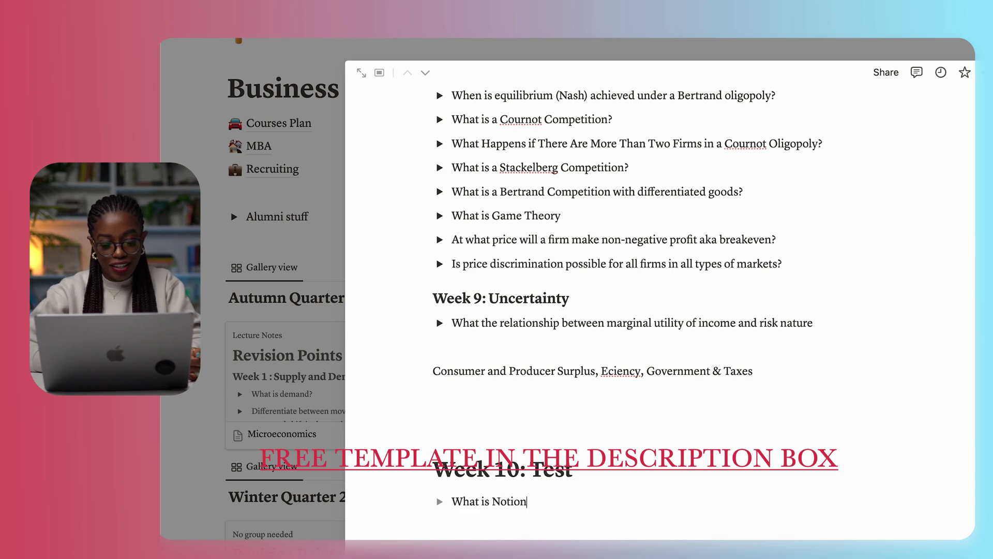
{"action": "key", "text": "Return"}
{"action": "type", "text": "Notion is useful for wh"}
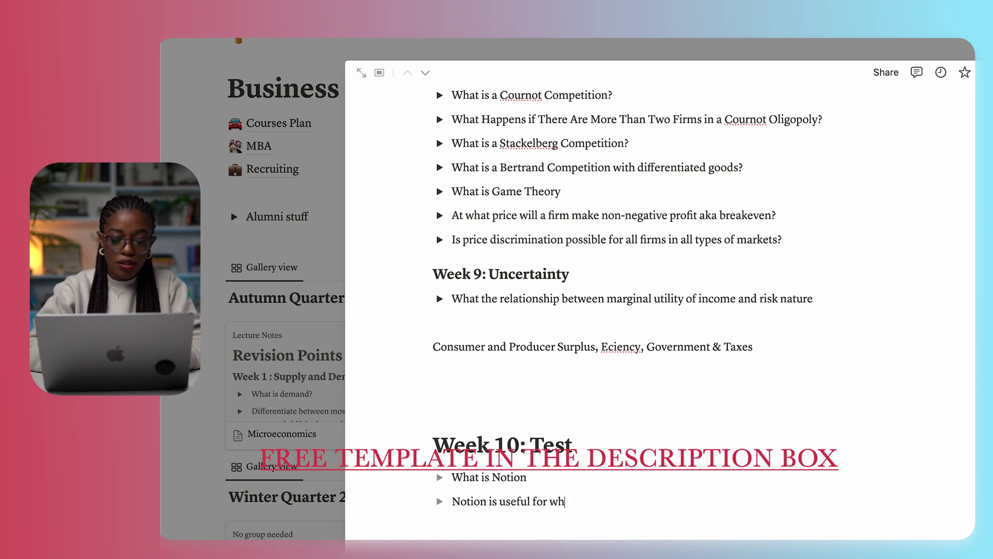
{"action": "type", "text": "at?"}
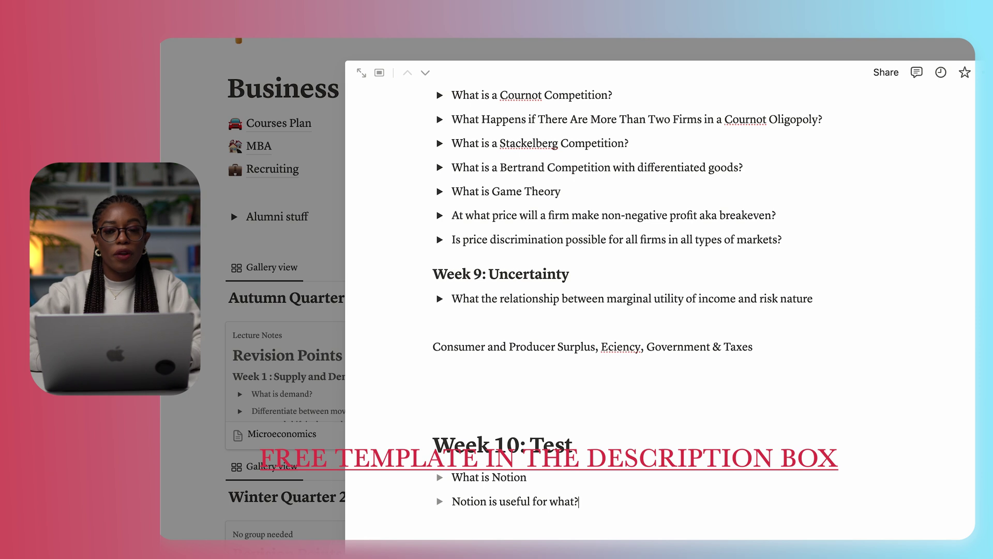
Fill the 'What is Notion' toggle with three placeholder bullet points
{"action": "left_click", "coordinate": [440, 477]}
{"action": "left_click", "coordinate": [481, 496]}
{"action": "type", "text": "/bul"}
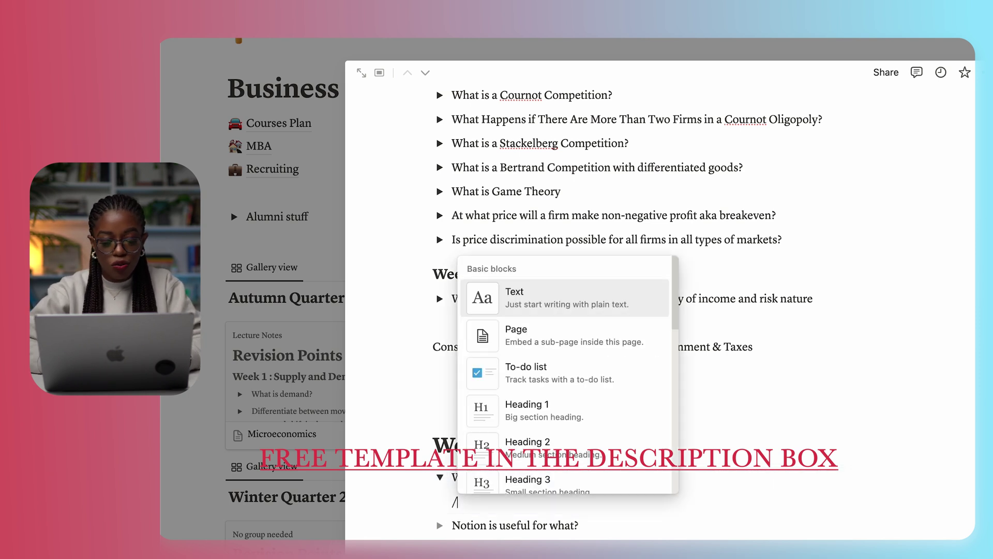
{"action": "key", "text": "Return"}
{"action": "type", "text": "eueuh"}
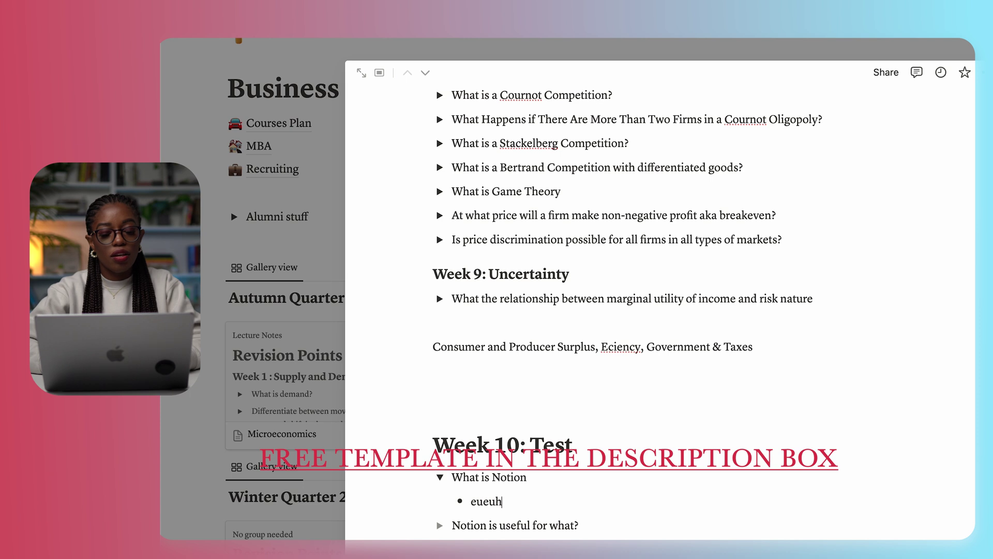
{"action": "key", "text": "Return"}
{"action": "type", "text": "ueuhrb"}
{"action": "key", "text": "Return"}
{"action": "type", "text": "sfsrfsfj"}
Check the Week 7 question answers, leaving the third one expanded
{"action": "scroll", "coordinate": [558, 414], "scroll_direction": "up", "scroll_amount": 5}
{"action": "scroll", "coordinate": [558, 413], "scroll_direction": "up", "scroll_amount": 15}
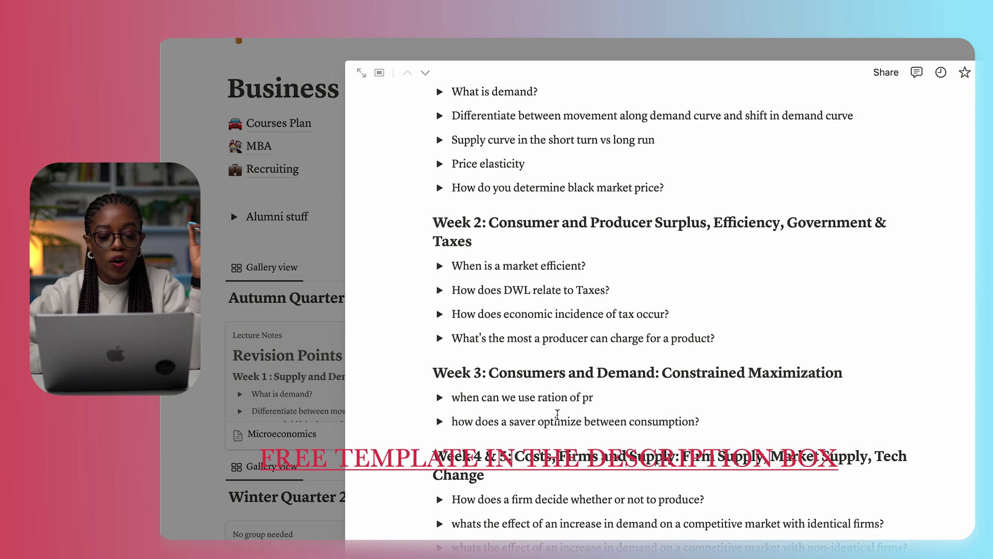
{"action": "scroll", "coordinate": [557, 413], "scroll_direction": "up", "scroll_amount": 8}
{"action": "scroll", "coordinate": [511, 468], "scroll_direction": "down", "scroll_amount": 8}
{"action": "scroll", "coordinate": [511, 468], "scroll_direction": "down", "scroll_amount": 8}
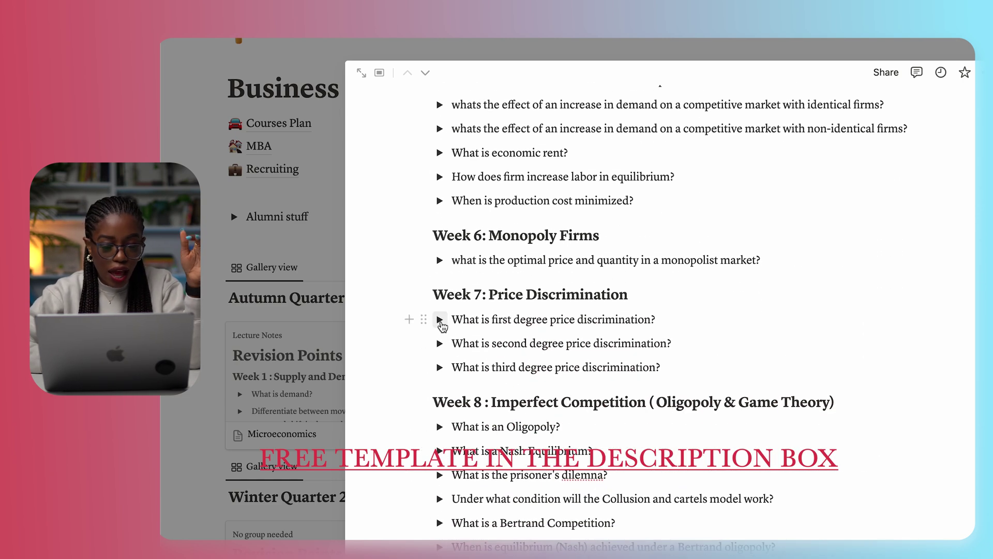
{"action": "left_click", "coordinate": [440, 320]}
{"action": "left_click", "coordinate": [441, 321]}
{"action": "left_click", "coordinate": [440, 344]}
{"action": "left_click", "coordinate": [440, 344]}
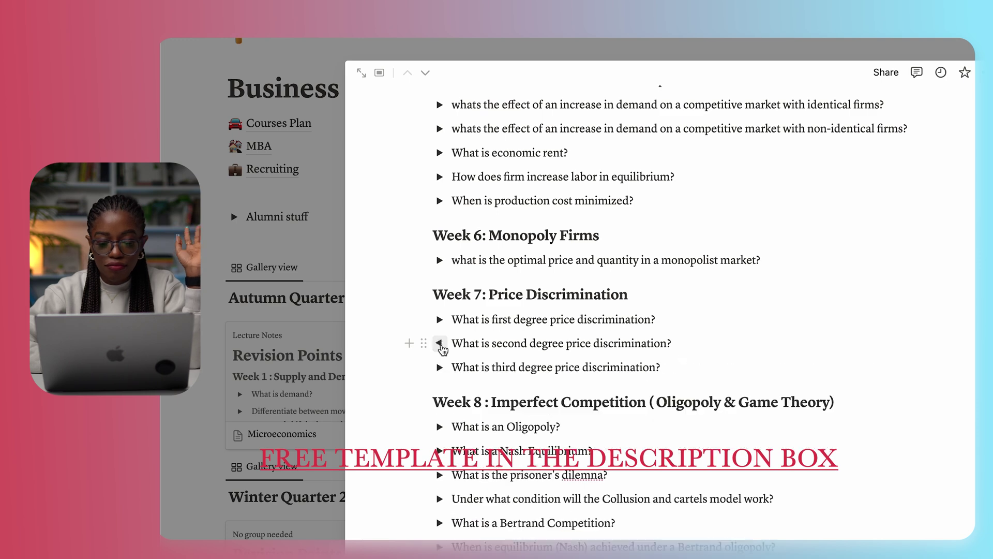
{"action": "left_click", "coordinate": [440, 367]}
{"action": "scroll", "coordinate": [481, 337], "scroll_direction": "up", "scroll_amount": 10}
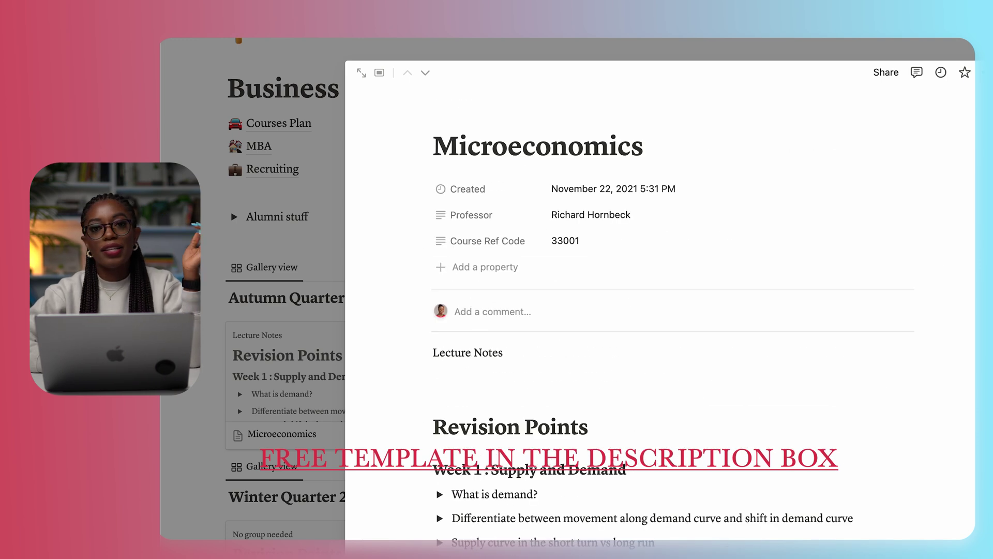
Close the Microeconomics preview and open the Spring Quarter 2023 Intl Financial Policy card
{"action": "key", "text": "Escape"}
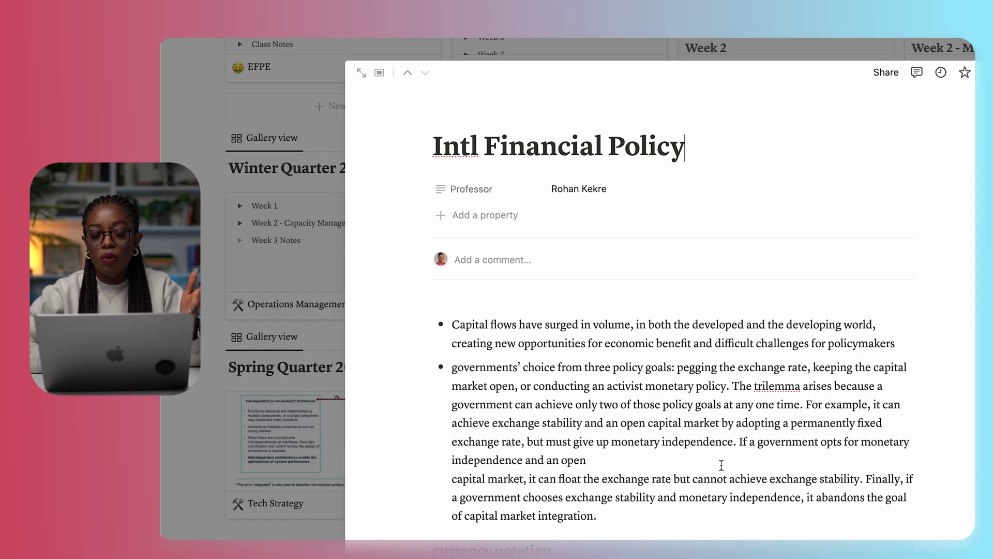
{"action": "scroll", "coordinate": [721, 465], "scroll_direction": "down", "scroll_amount": 20}
{"action": "scroll", "coordinate": [721, 468], "scroll_direction": "down", "scroll_amount": 5}
{"action": "left_click", "coordinate": [727, 364]}
{"action": "key", "text": "Escape"}
{"action": "scroll", "coordinate": [725, 361], "scroll_direction": "down", "scroll_amount": 7}
{"action": "left_click", "coordinate": [765, 103]}
{"action": "scroll", "coordinate": [674, 321], "scroll_direction": "down", "scroll_amount": 20}
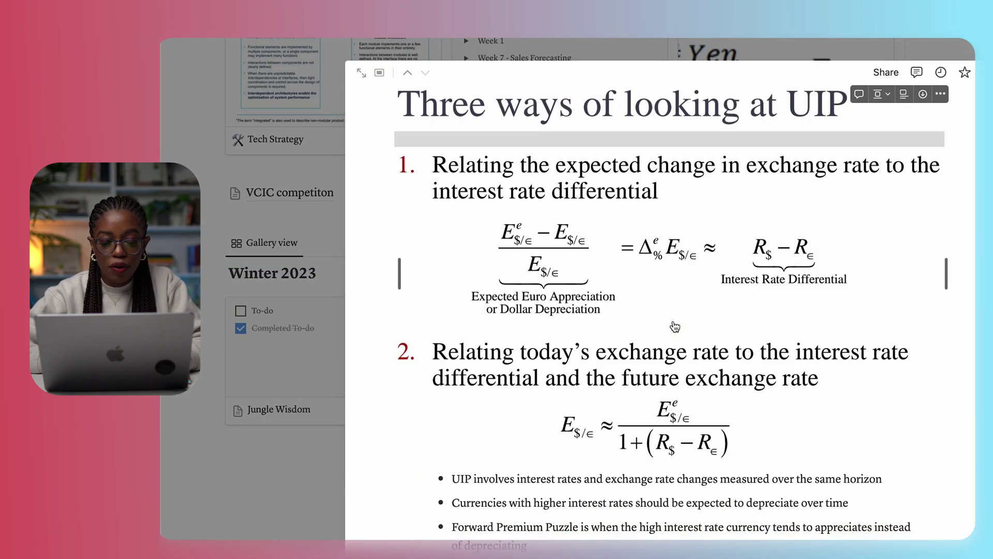
Look over the UIP equations in Intl Financial Policy and select the equations image
{"action": "scroll", "coordinate": [675, 326], "scroll_direction": "down", "scroll_amount": 3}
{"action": "scroll", "coordinate": [673, 321], "scroll_direction": "up", "scroll_amount": 8}
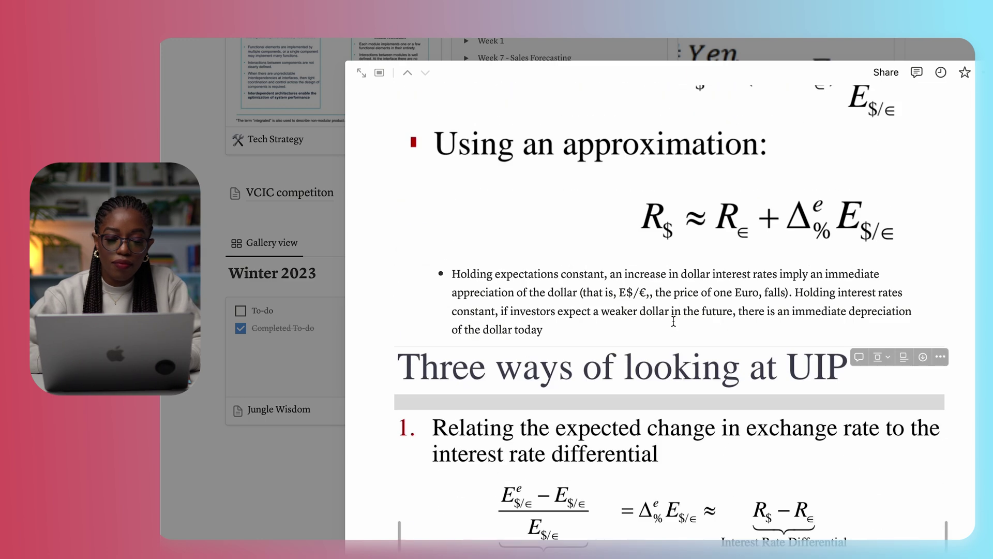
{"action": "scroll", "coordinate": [674, 321], "scroll_direction": "down", "scroll_amount": 8}
{"action": "scroll", "coordinate": [701, 222], "scroll_direction": "up", "scroll_amount": 2}
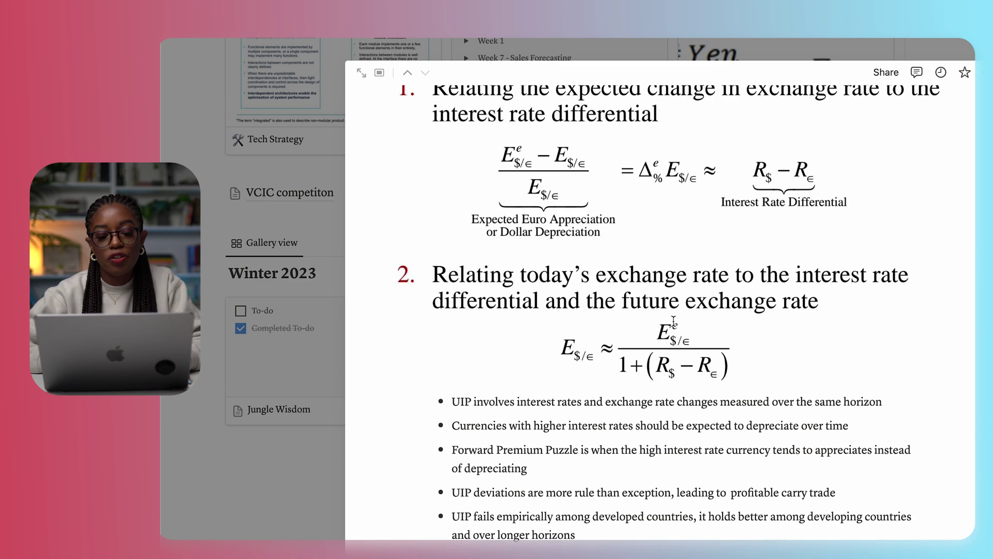
{"action": "left_click", "coordinate": [652, 381]}
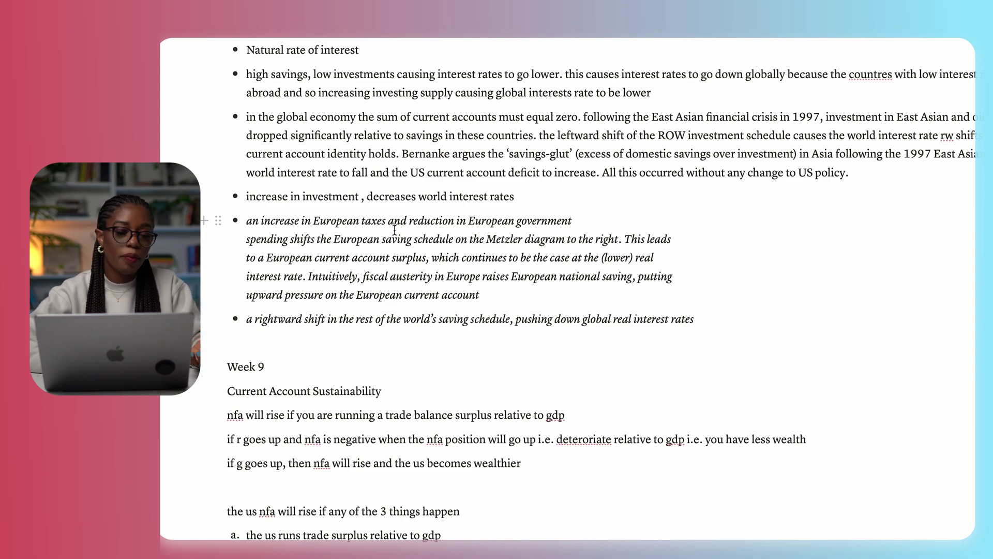
Scroll up the Intl Financial Policy notes from the Week 9 section
{"action": "scroll", "coordinate": [394, 229], "scroll_direction": "up", "scroll_amount": 15}
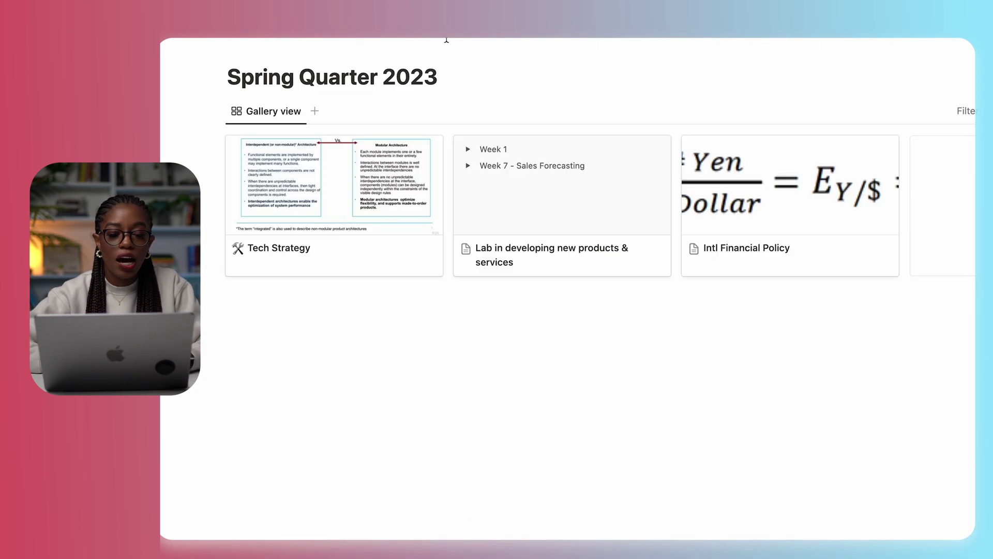